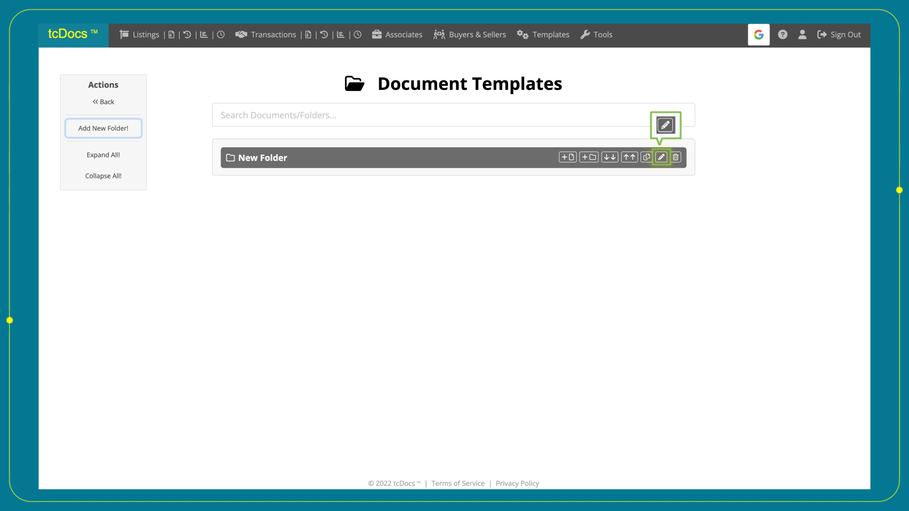
# Rename the new top-level template folder as "Listing Documents" and save the name.
pyautogui.click(662, 157)
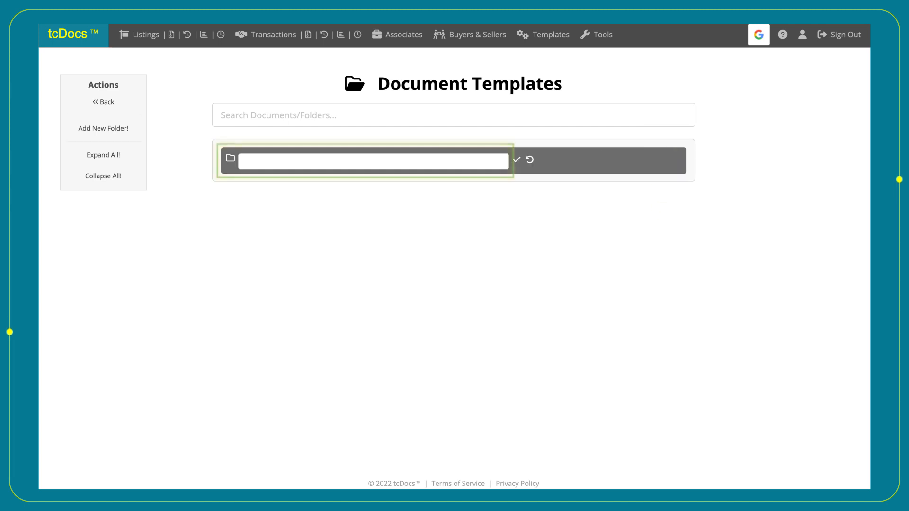
pyautogui.write('Listing Documents')
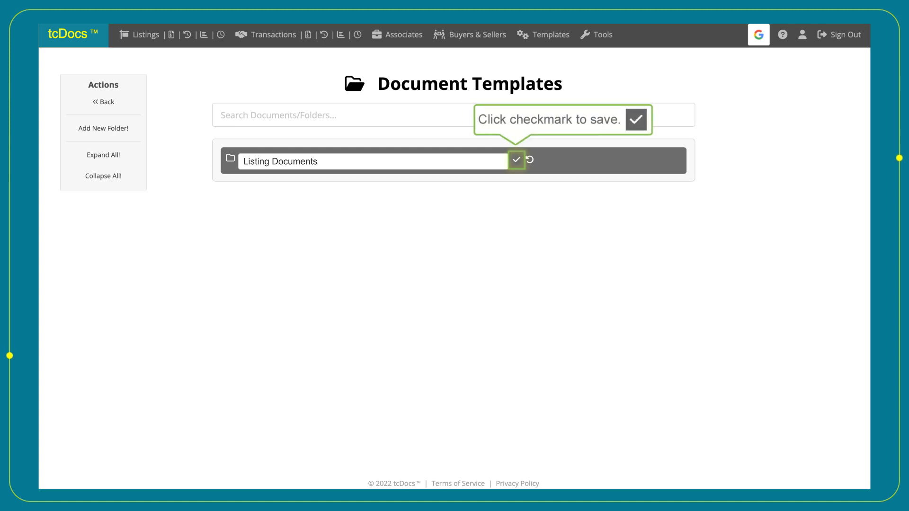
pyautogui.click(516, 159)
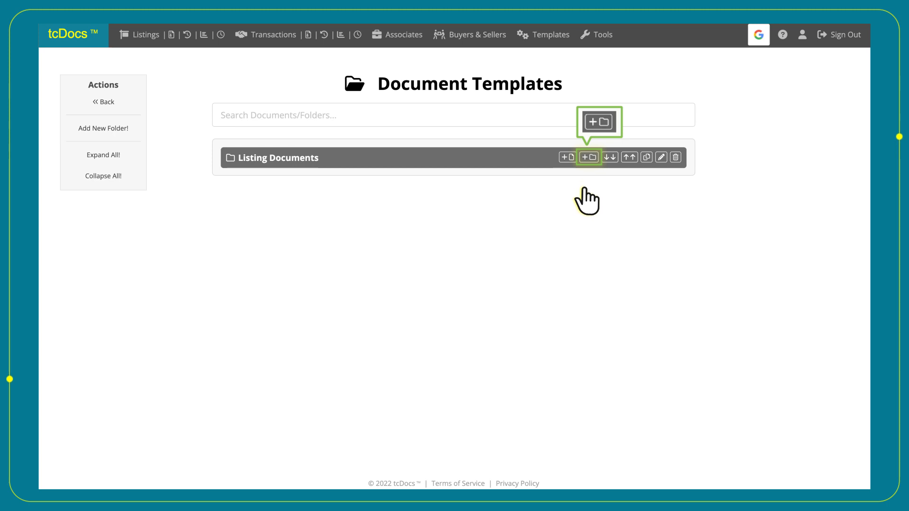
# Add two subfolders under Listing Documents and name the first one "Active Listing".
pyautogui.click(587, 157)
pyautogui.click(586, 158)
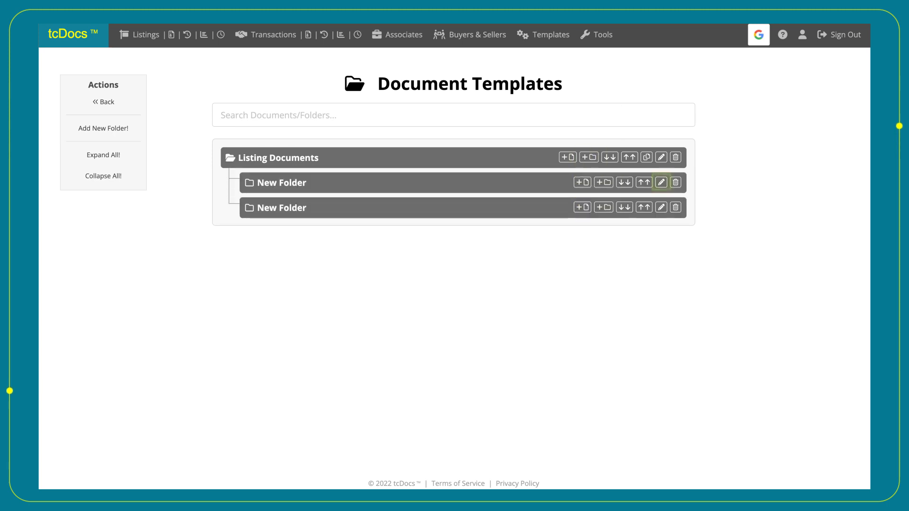
pyautogui.click(662, 182)
pyautogui.write('Active Listing')
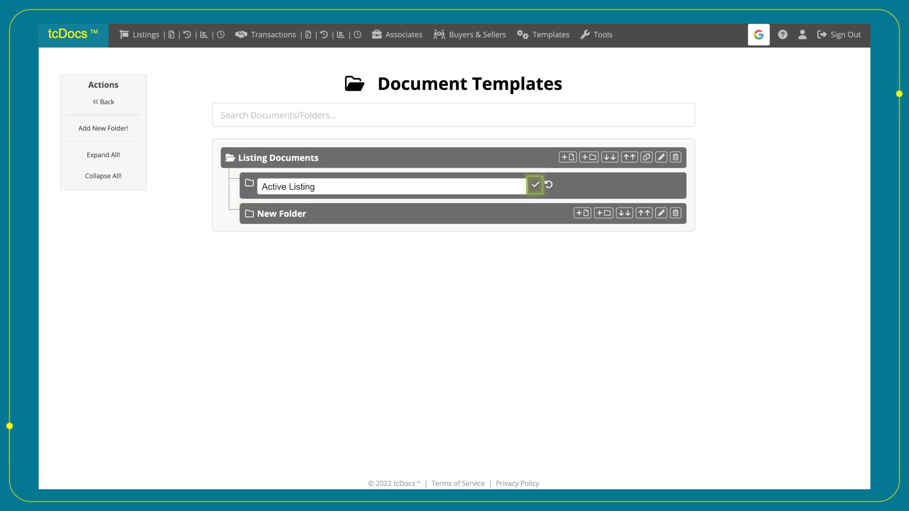
pyautogui.click(536, 184)
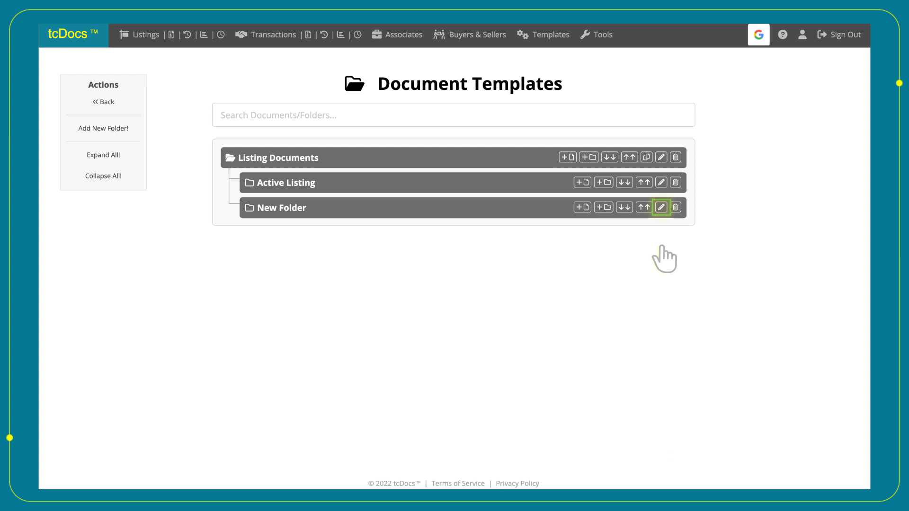
# Rename the second subfolder under Listing Documents as "Complete Listing".
pyautogui.click(661, 208)
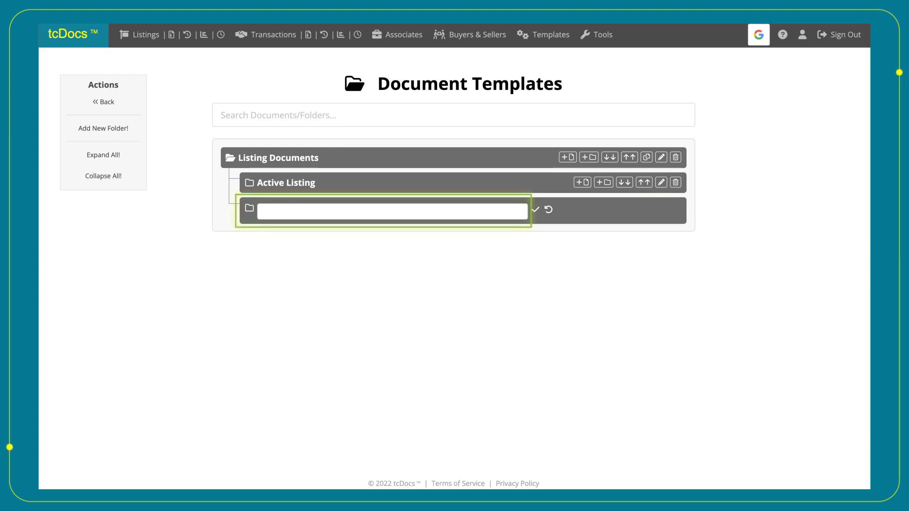
pyautogui.write('Conplete Listing')
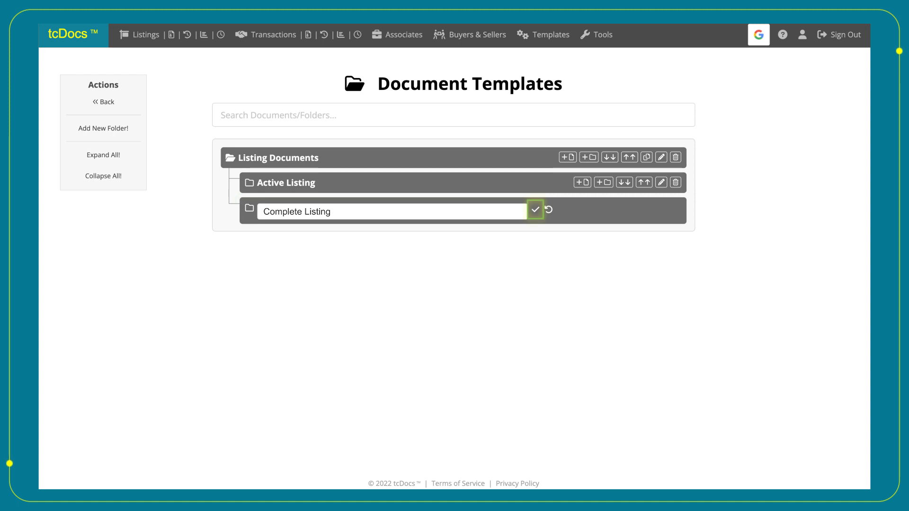
pyautogui.click(536, 209)
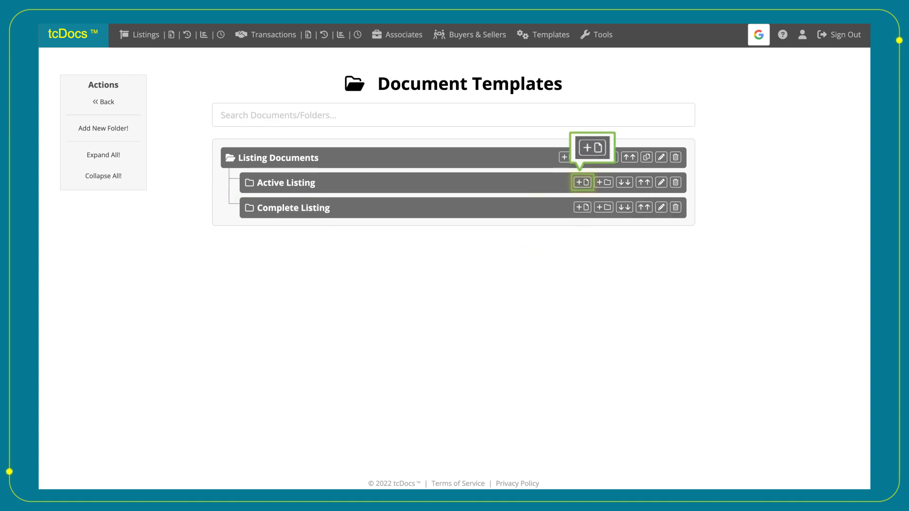
# Add a document to the Active Listing folder and name it "Exclusive Right to Sell Contract".
pyautogui.click(582, 182)
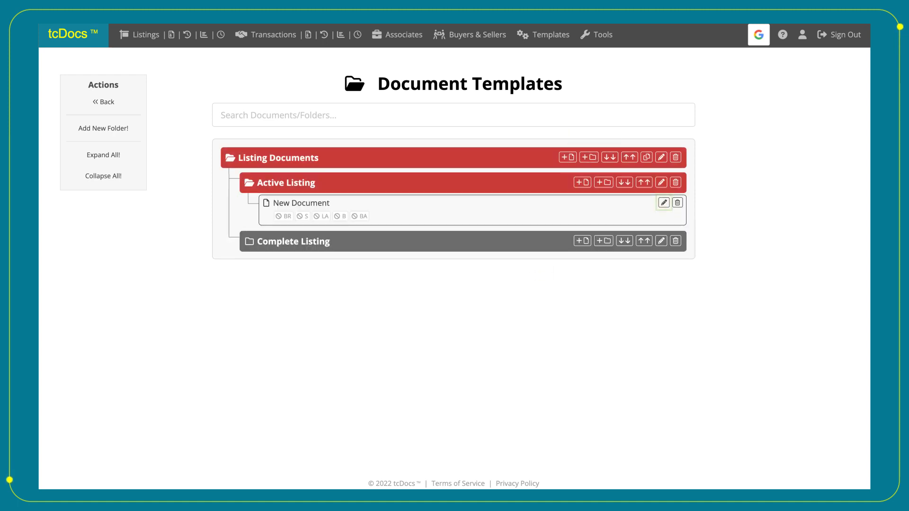
pyautogui.click(664, 203)
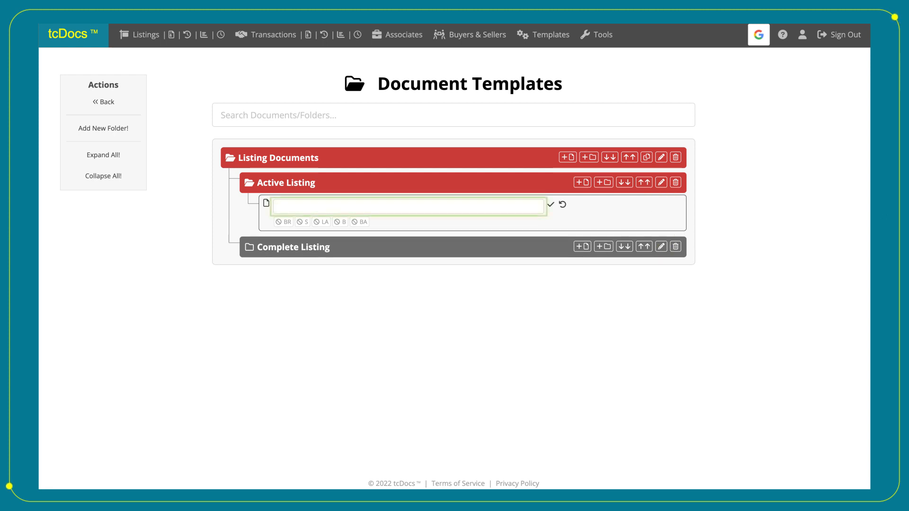
pyautogui.write('Exclusive Right to Sell Contract')
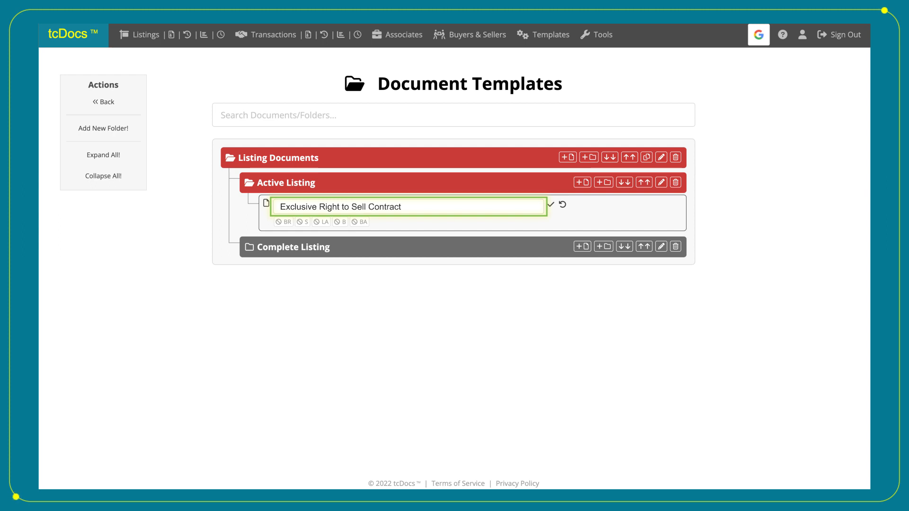
pyautogui.click(551, 204)
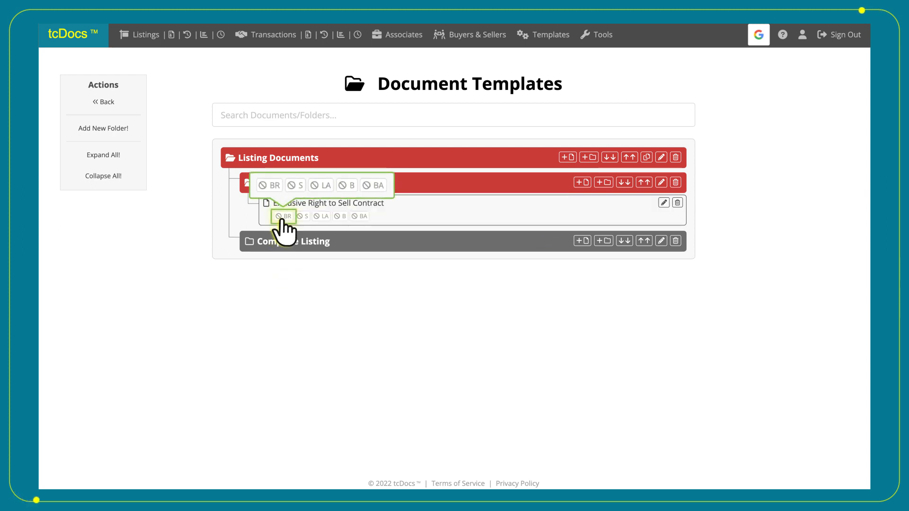
# Require the BR, S and LA signatures on the Exclusive Right to Sell Contract.
pyautogui.click(283, 217)
pyautogui.click(304, 217)
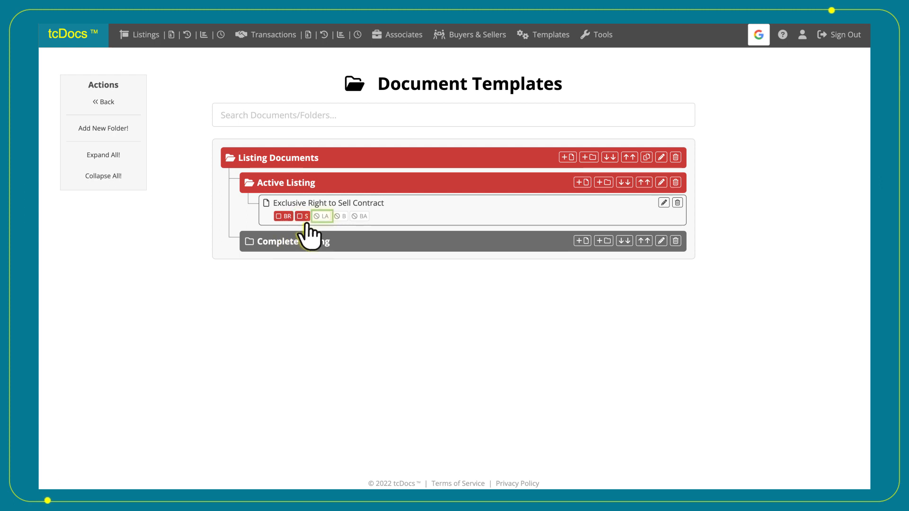
pyautogui.click(323, 216)
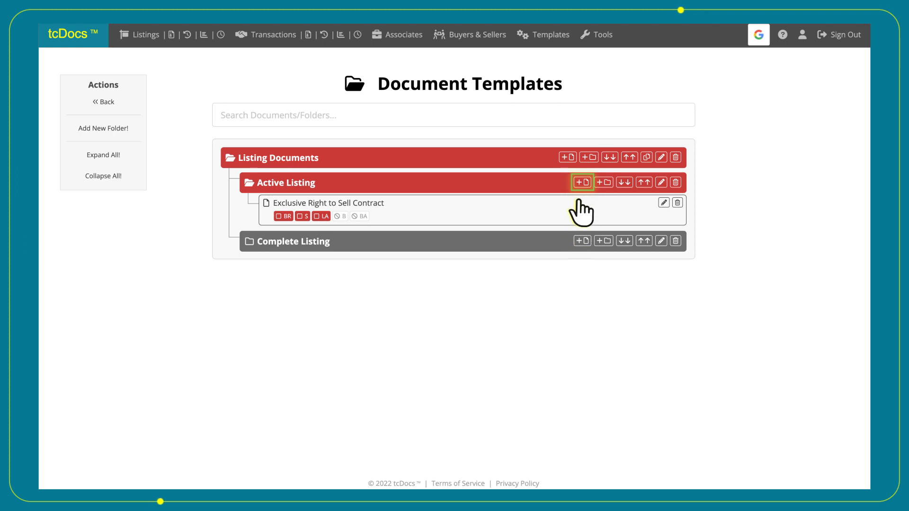
# Add a second document named "Wire Fraud Notice" to the Active Listing folder and require only the S signature on it.
pyautogui.click(583, 183)
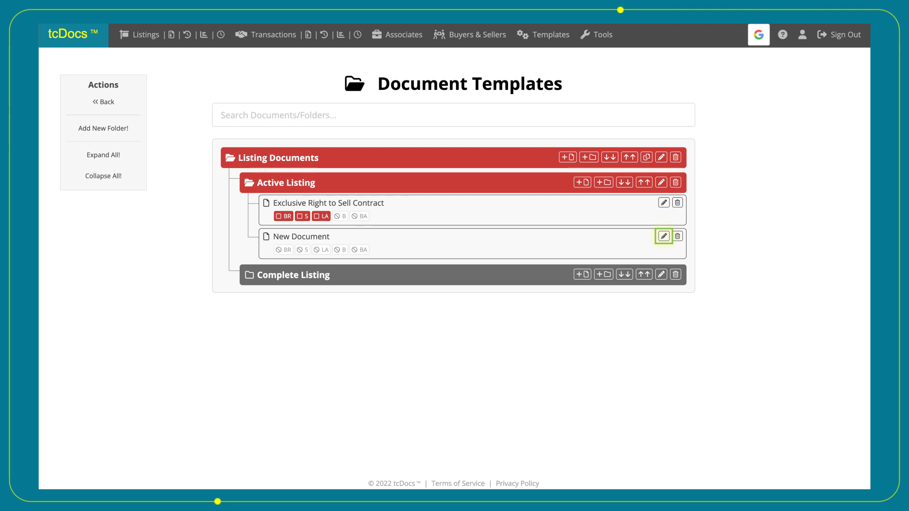
pyautogui.click(664, 236)
pyautogui.write('Wire Fraud Notice')
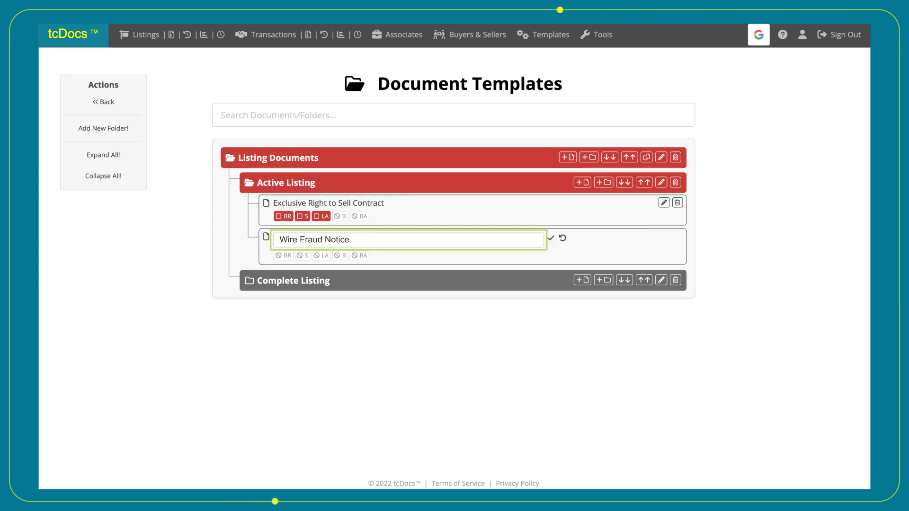
pyautogui.click(551, 238)
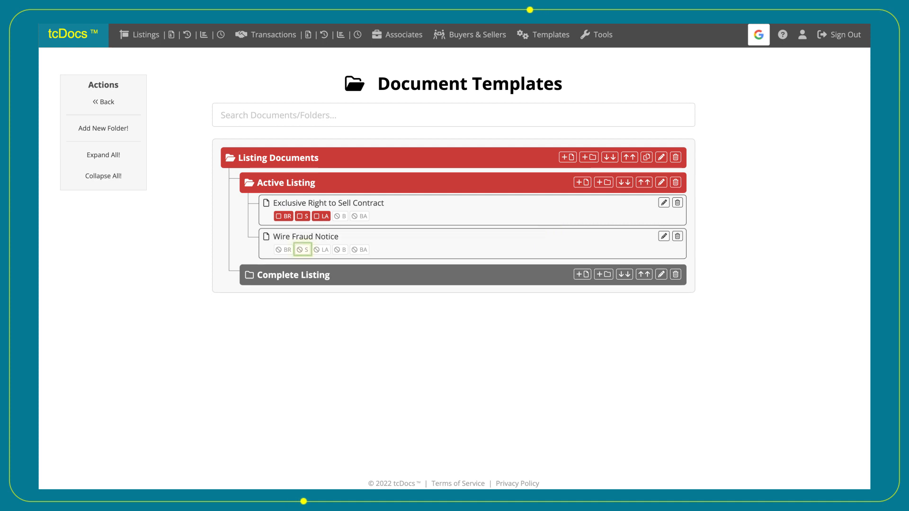
pyautogui.click(302, 250)
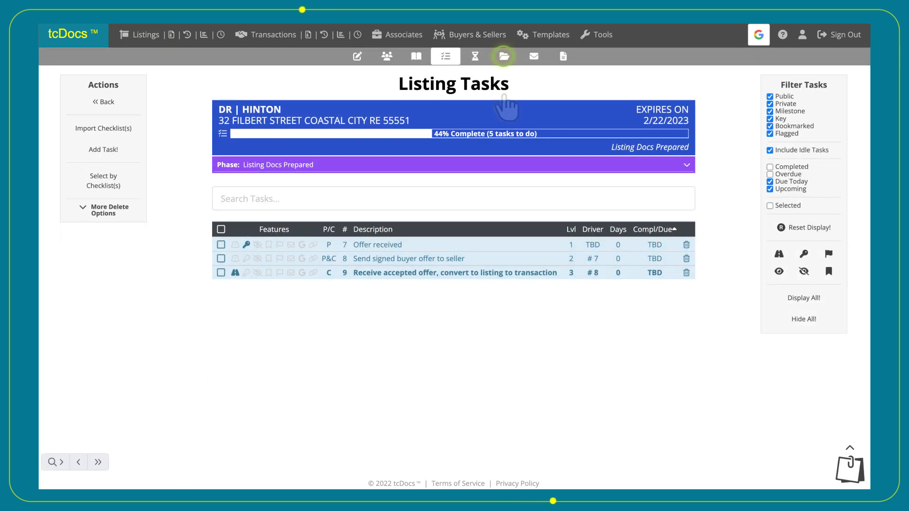
# Go to the documents page of the open listing and import the Listing Documents template folder.
pyautogui.click(504, 56)
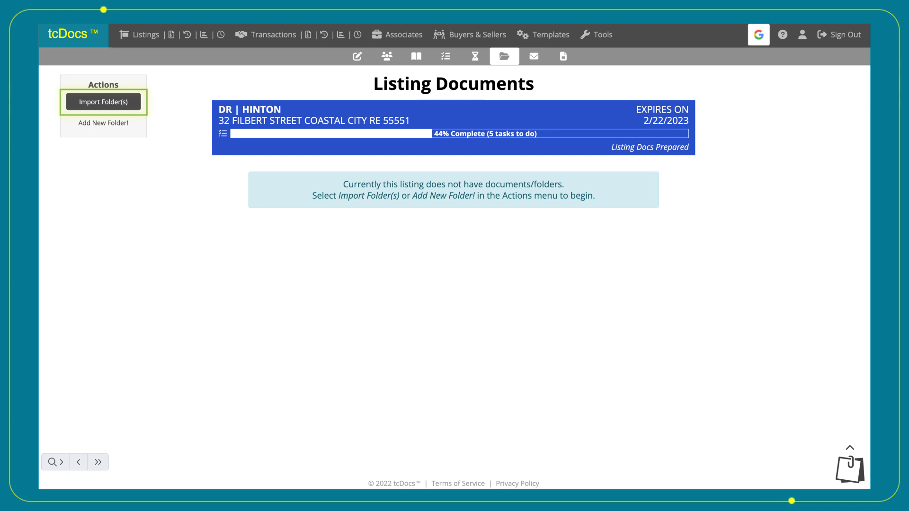
pyautogui.click(104, 102)
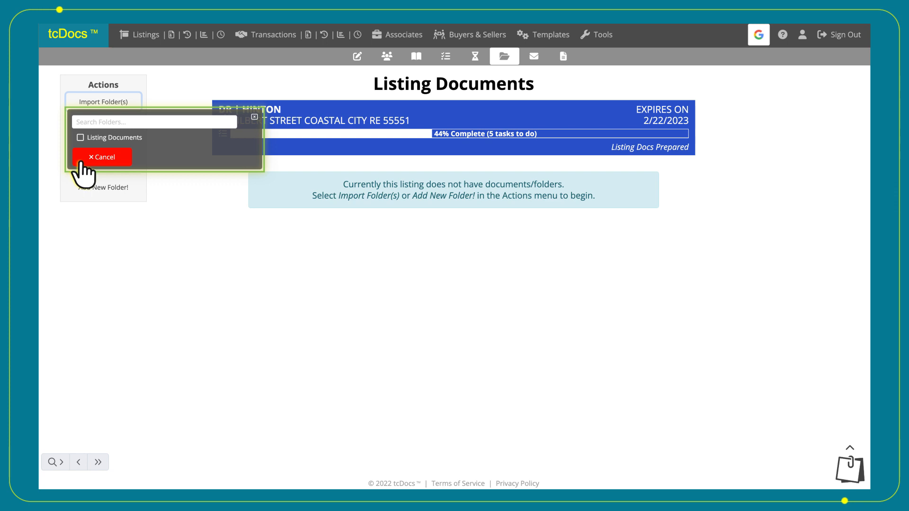
pyautogui.click(80, 137)
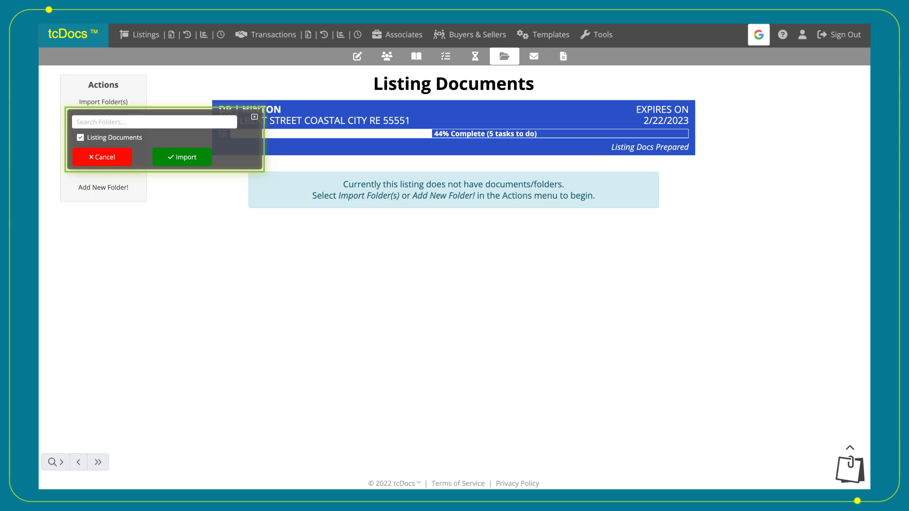
pyautogui.click(182, 158)
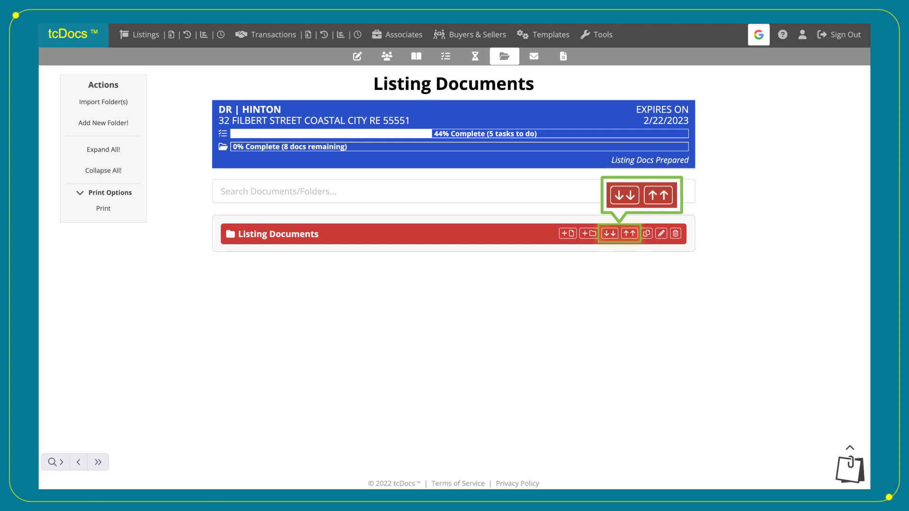
# Expand the whole Listing Documents folder and fully execute the Exclusive Right to Sell Contract, Wire Fraud Notice and Broker Disclosure Form.
pyautogui.click(610, 234)
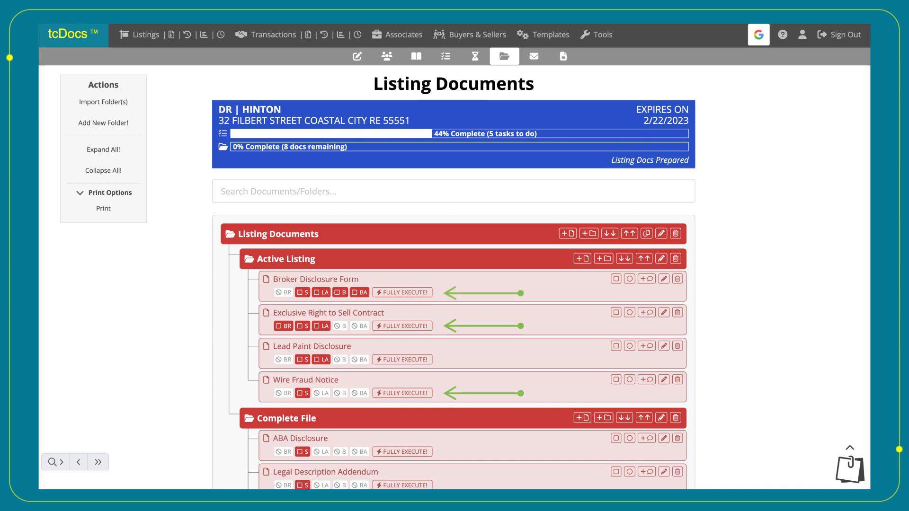
pyautogui.click(403, 326)
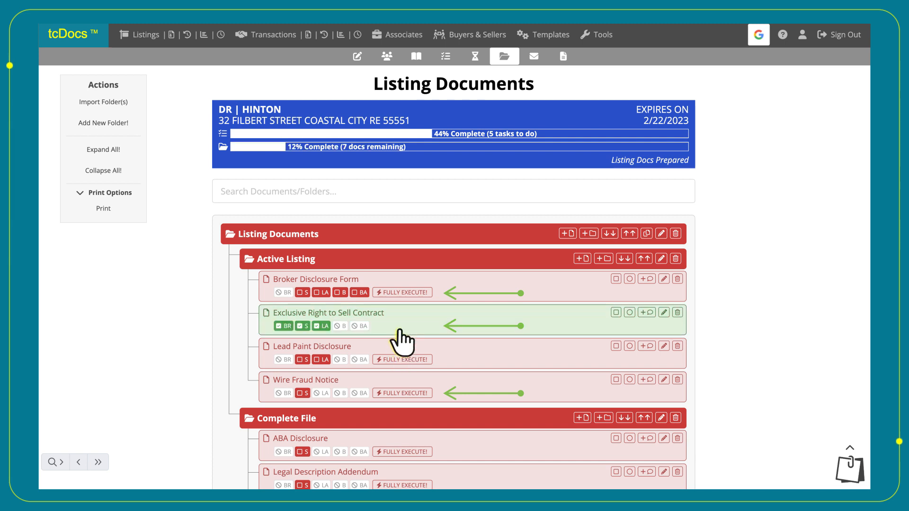
pyautogui.click(403, 394)
pyautogui.click(403, 293)
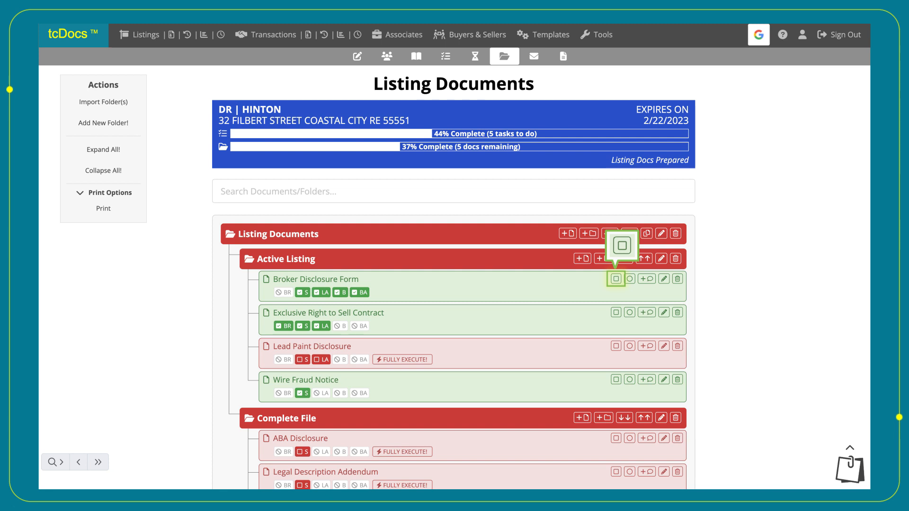
# Check off the Broker Disclosure Form, Exclusive Right to Sell Contract and Wire Fraud Notice as complete, and mark Lead Paint Disclosure not applicable.
pyautogui.click(616, 279)
pyautogui.click(616, 300)
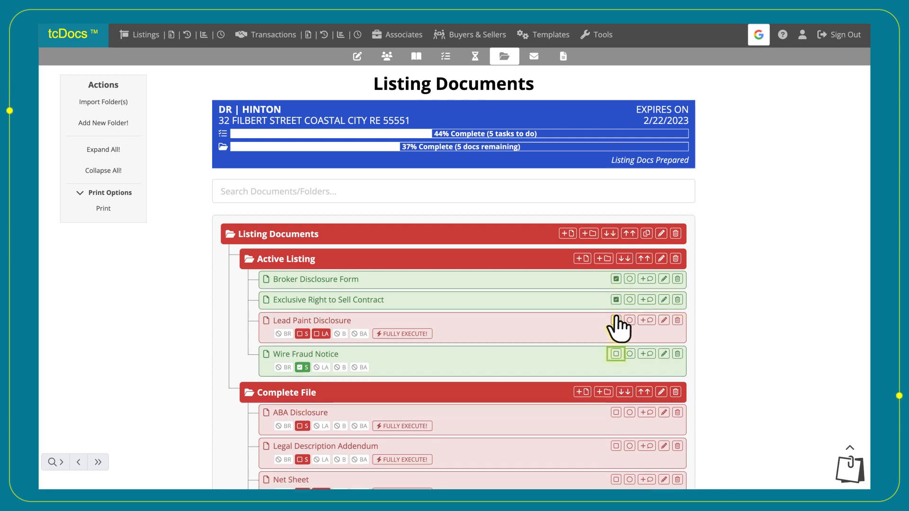
pyautogui.click(616, 354)
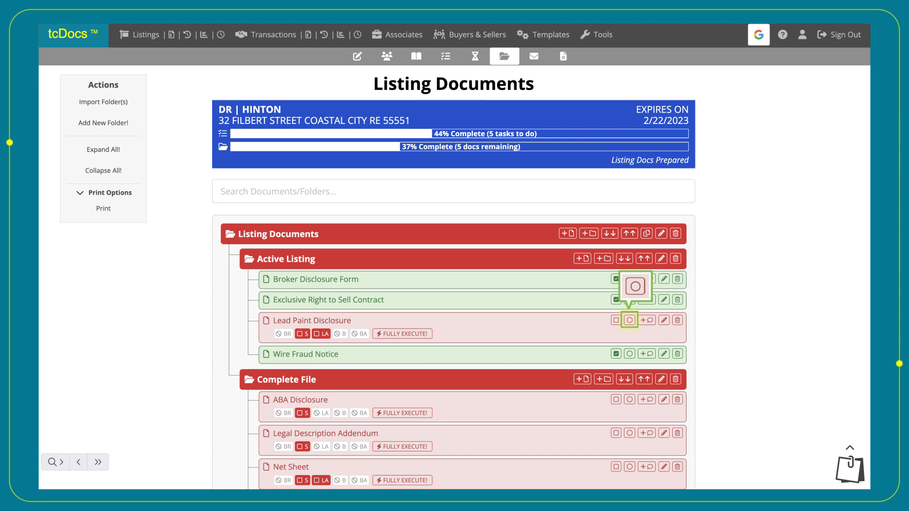
pyautogui.click(629, 321)
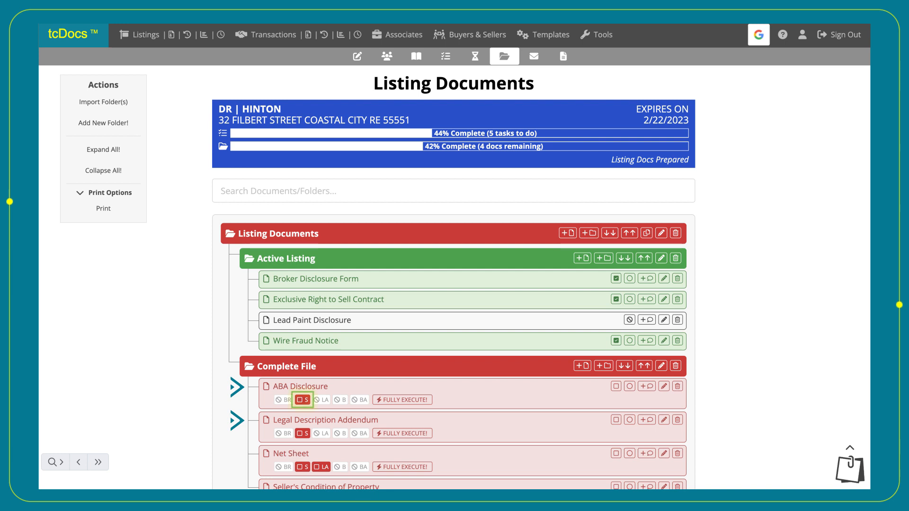
# Set the S signature to the orange partial status on all four Complete File documents, and mark LA as signed on the Net Sheet.
pyautogui.click(303, 400)
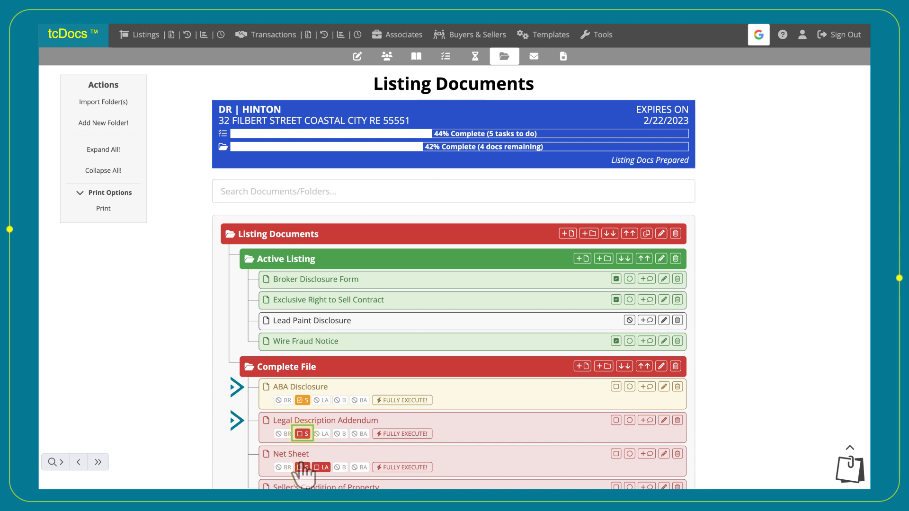
pyautogui.click(303, 434)
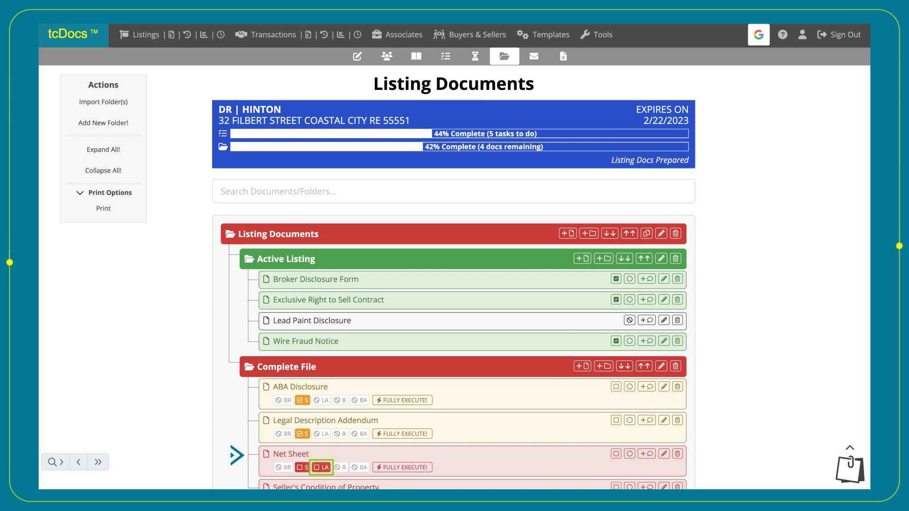
pyautogui.click(323, 468)
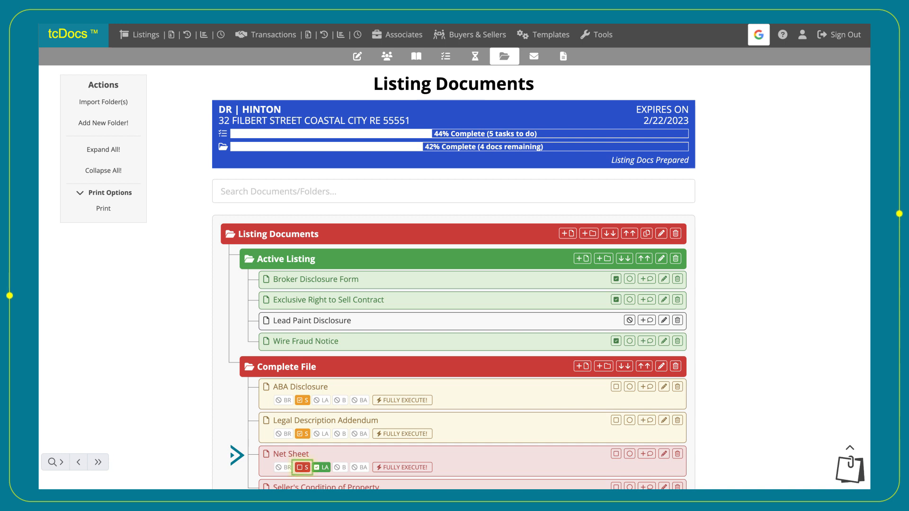
pyautogui.click(302, 468)
pyautogui.scroll(-2, 303, 446)
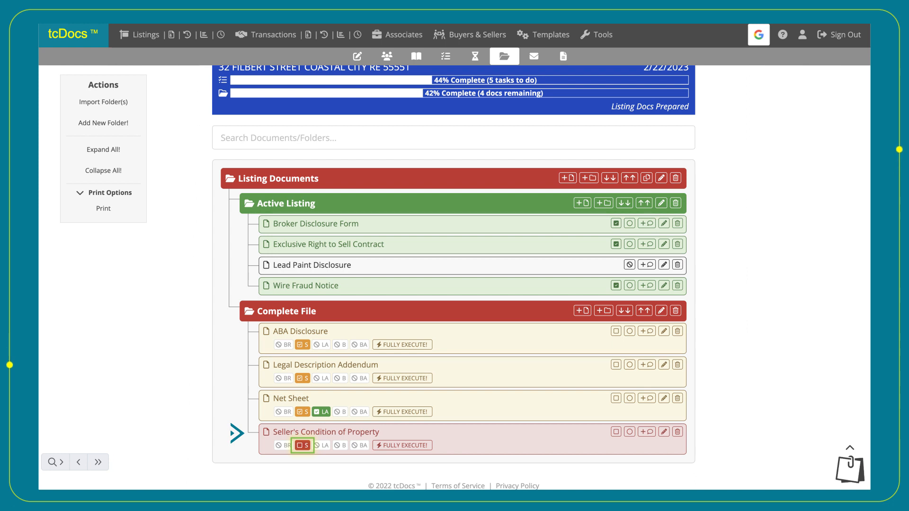
pyautogui.click(303, 445)
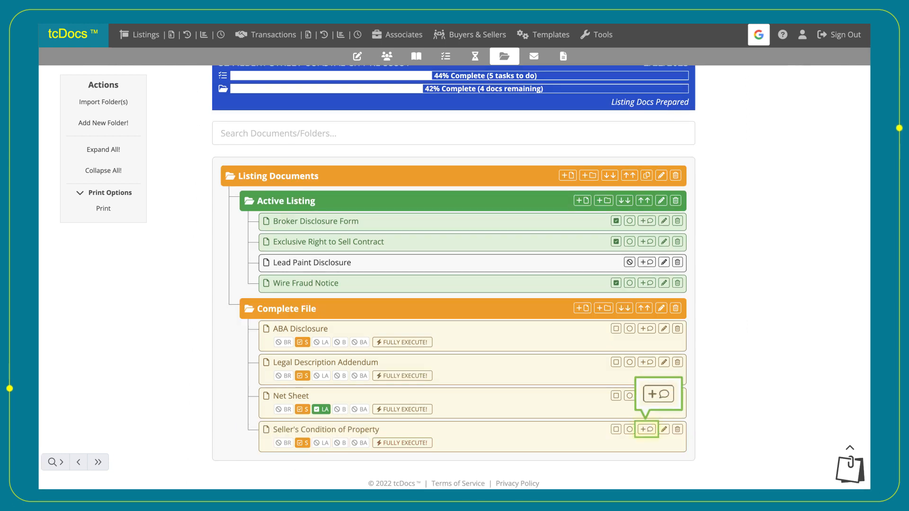
# Add the comment "Seller's initials needed on Page 3." to the Seller's Condition of Property document and save it.
pyautogui.click(647, 429)
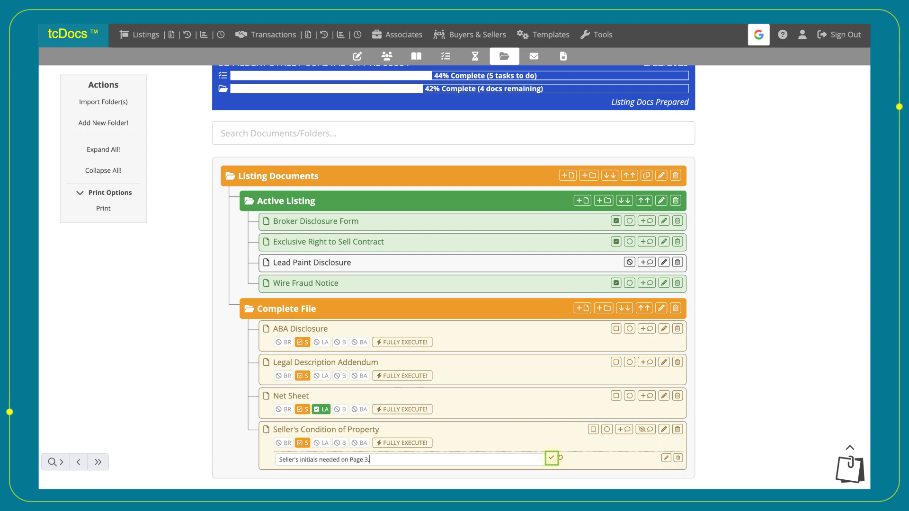
pyautogui.click(551, 457)
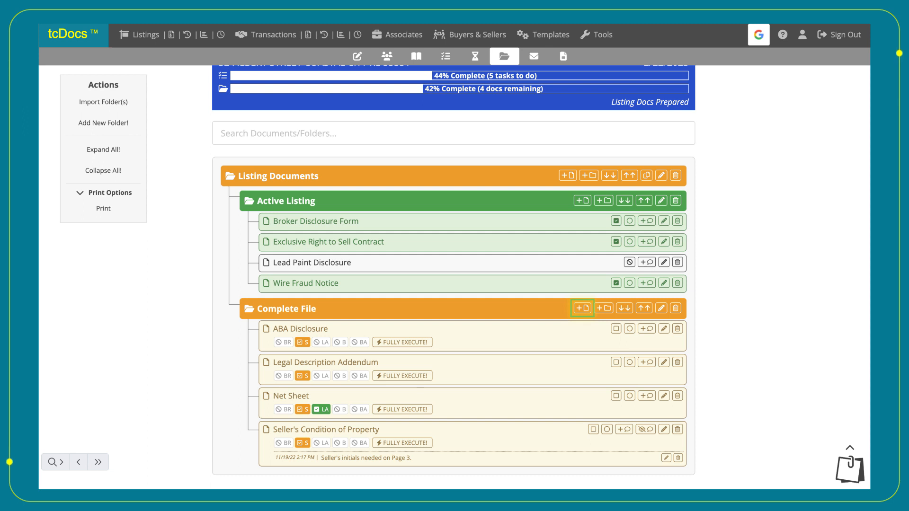
# Add a new document to the Complete File folder and name it Swimming Pool Disclosure.
pyautogui.click(582, 308)
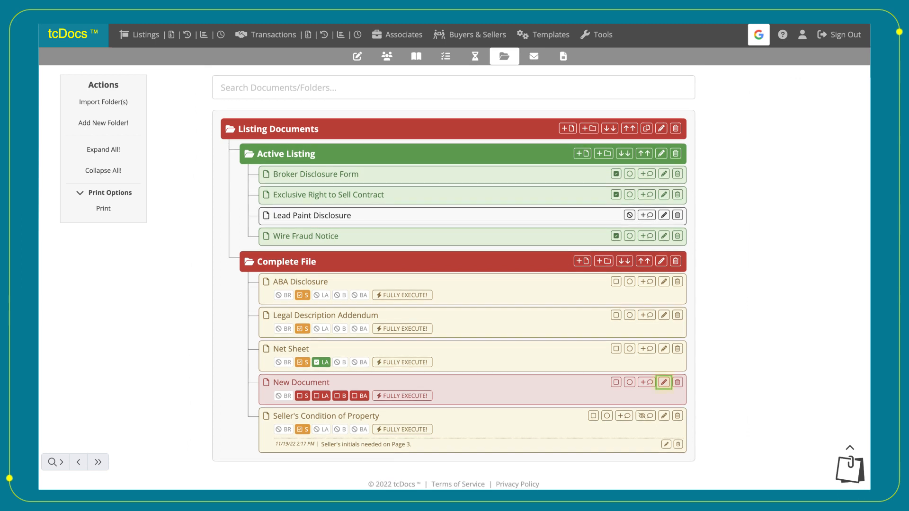
pyautogui.click(664, 383)
pyautogui.write('Swimming Pool Disclosure')
pyautogui.press('Tab')
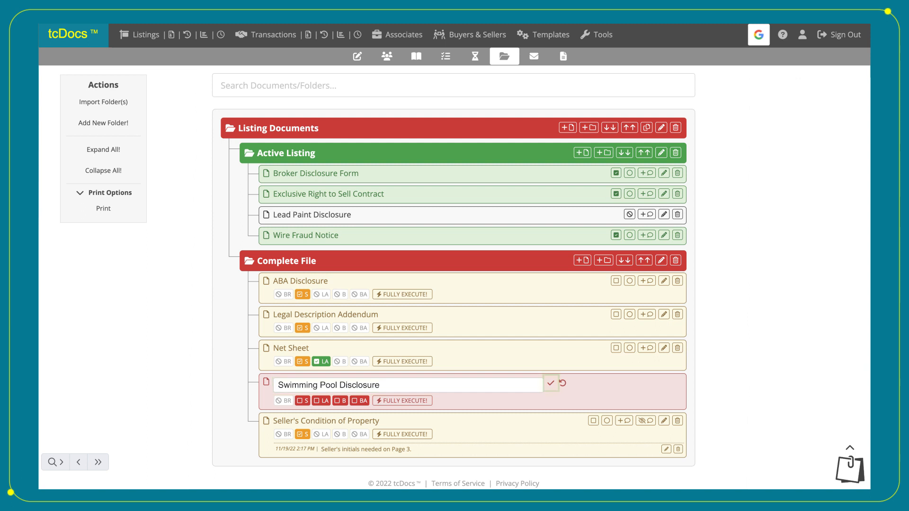
pyautogui.click(551, 384)
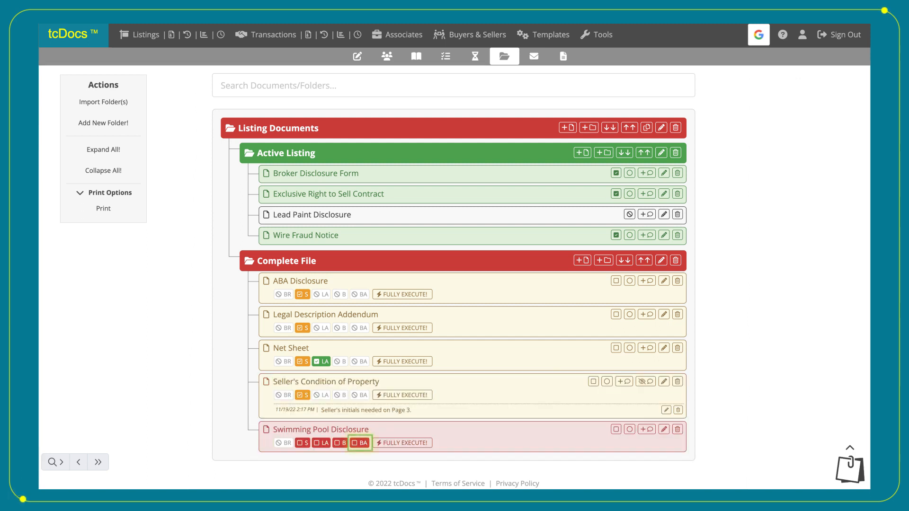
# Set the BA and LA signatures on the Swimming Pool Disclosure to not required.
pyautogui.click(359, 444)
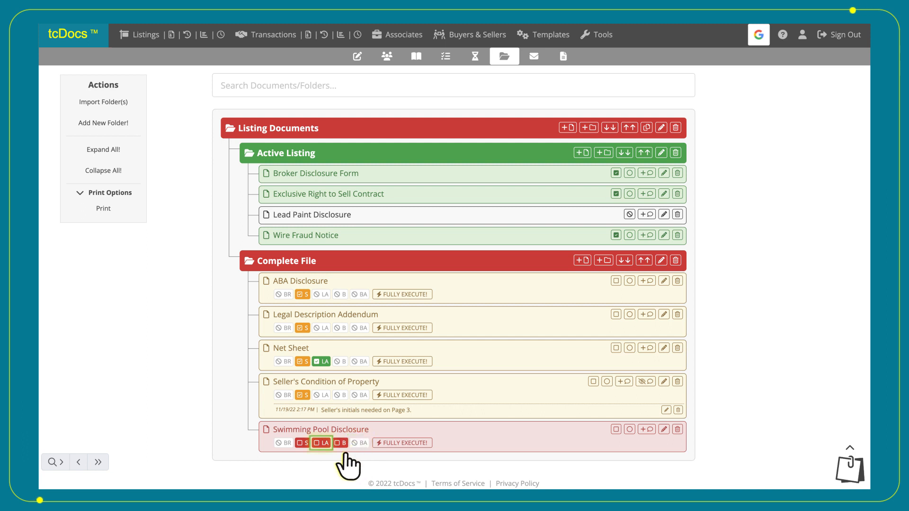
pyautogui.click(320, 443)
pyautogui.scroll(2, 453, 284)
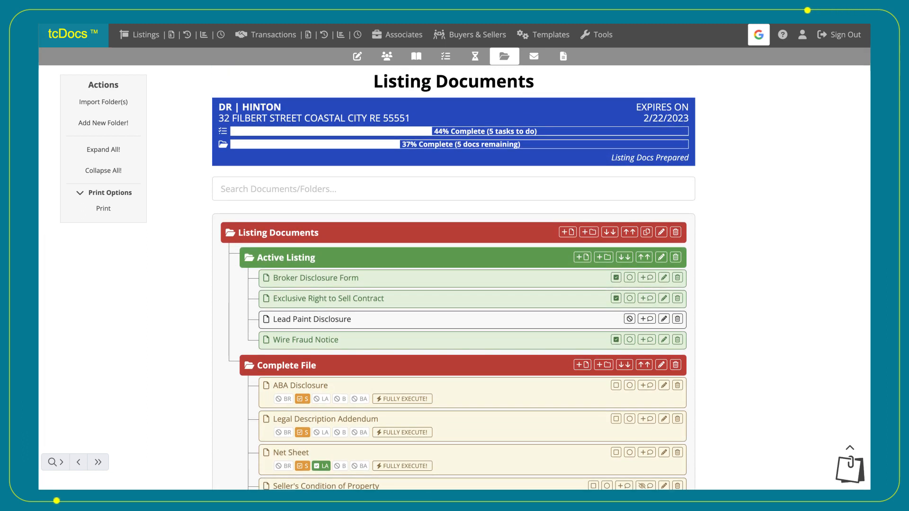